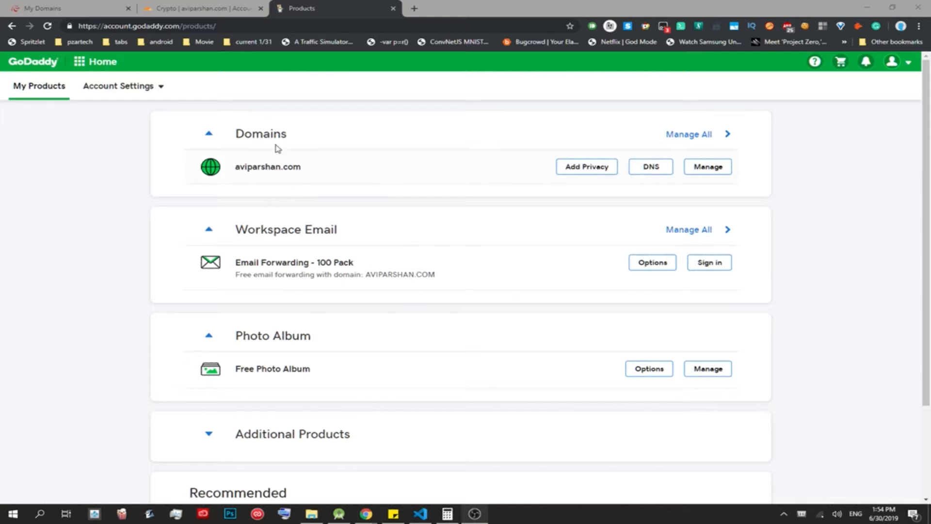
Step: Open the domain's DNS management page in GoDaddy and the form for adding a site in Cloudflare
left_click(650, 167)
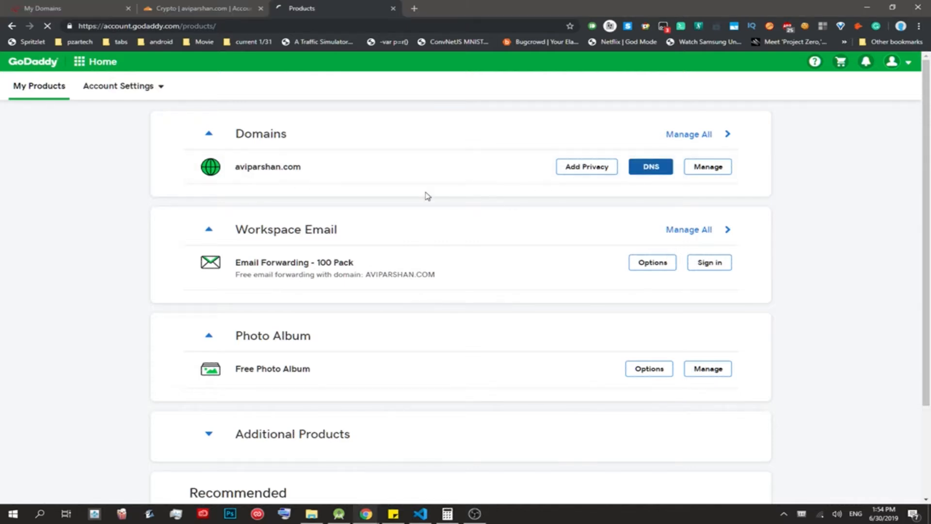
left_click(192, 10)
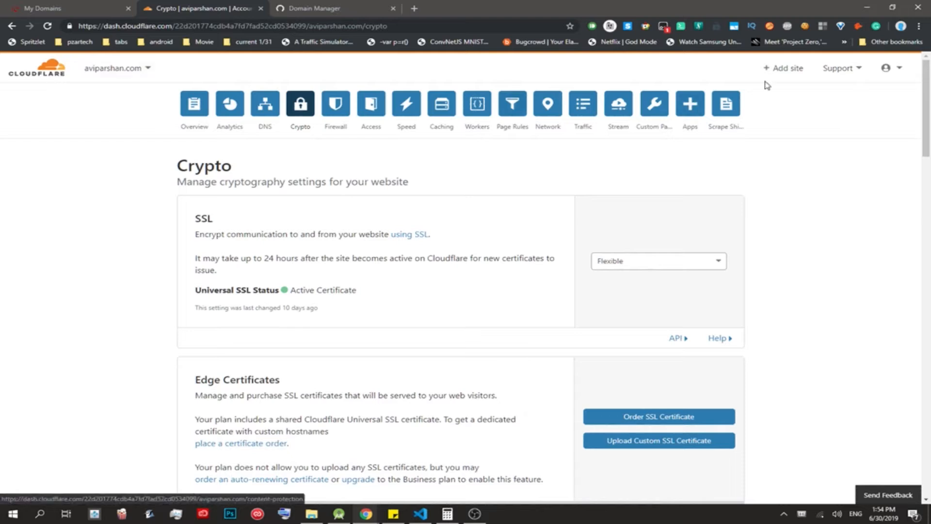
left_click(786, 71)
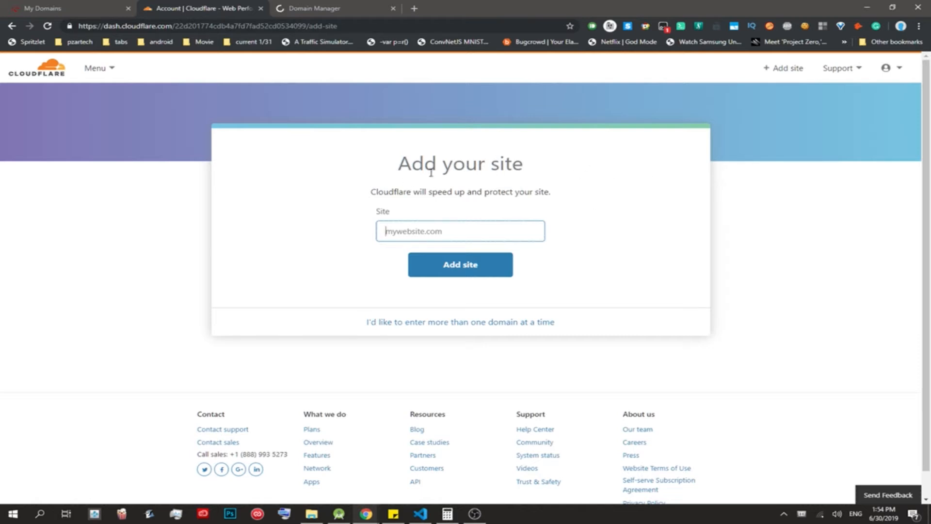
left_click(316, 8)
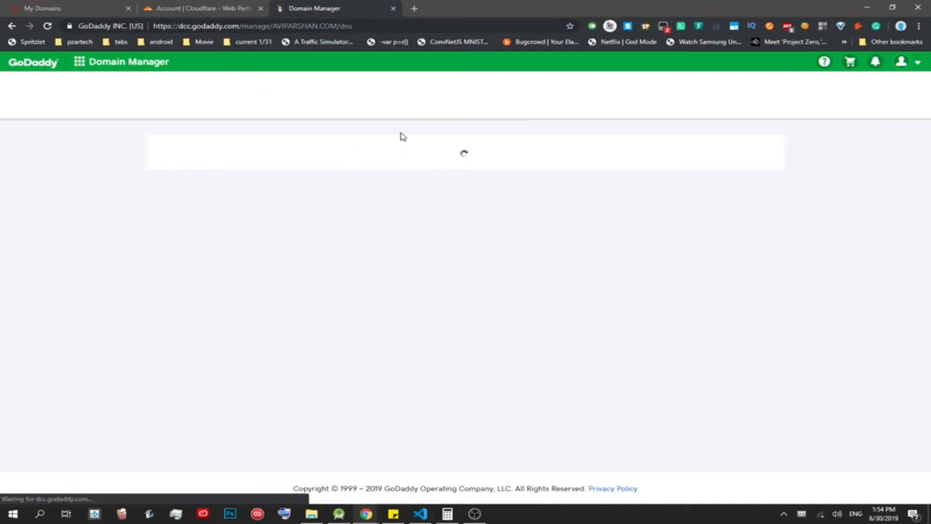
left_click(216, 4)
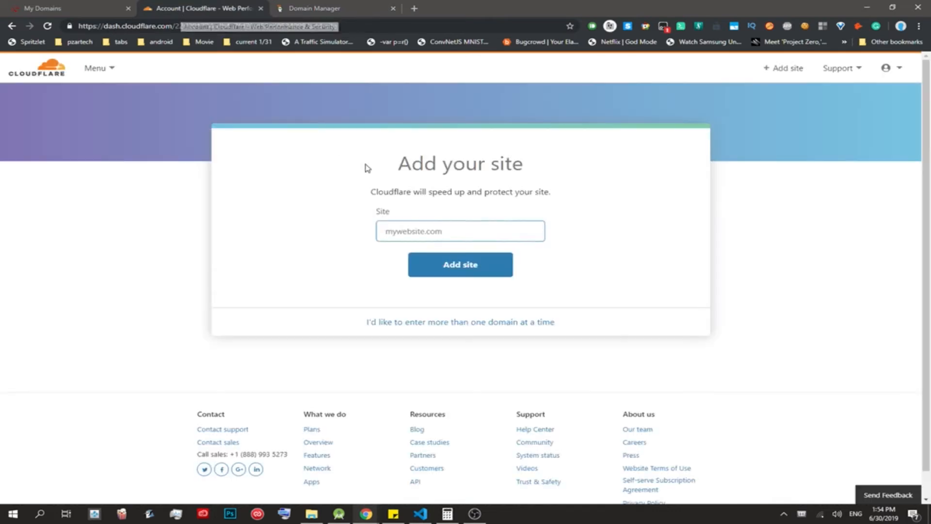
Step: Return to the Cloudflare account home and open the dashboard of the existing .com site
left_click(39, 68)
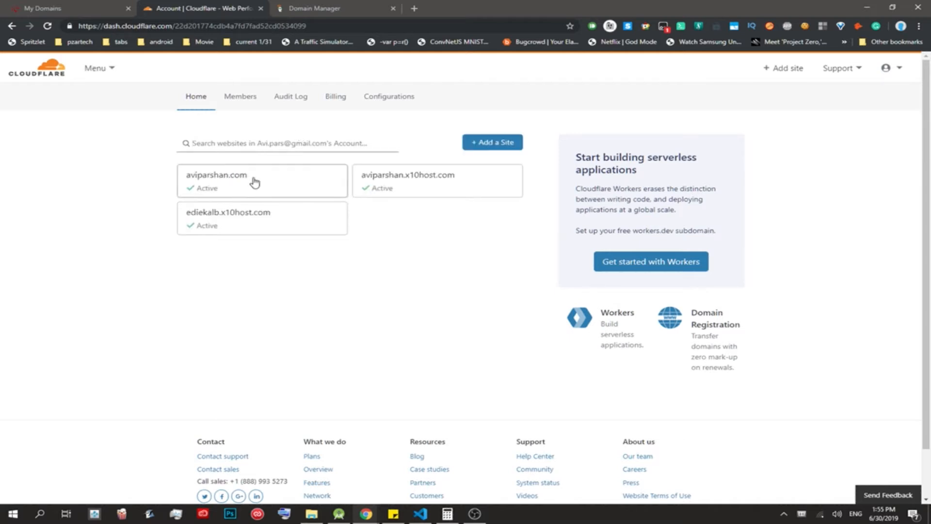
left_click(258, 181)
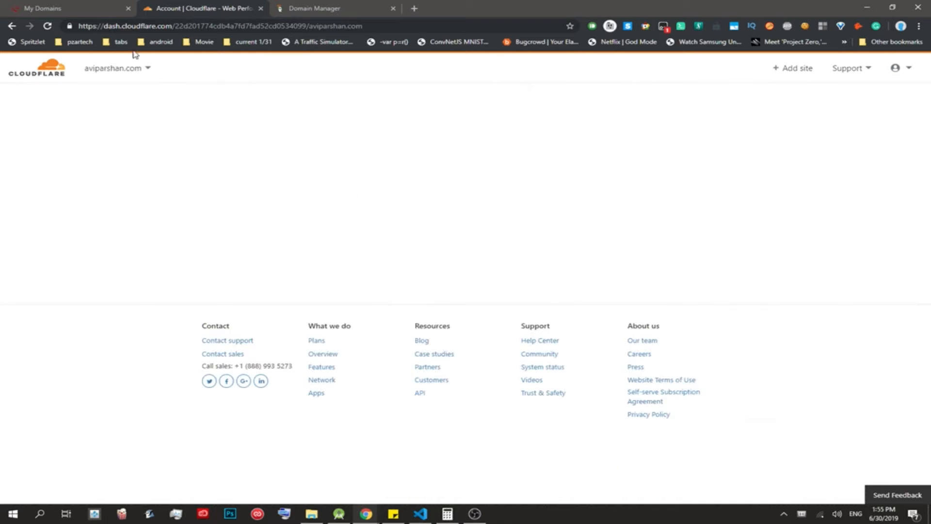
Step: In 000webhost, view the Point domain form for linking a custom domain to the hosted website, and close it without saving
left_click(50, 6)
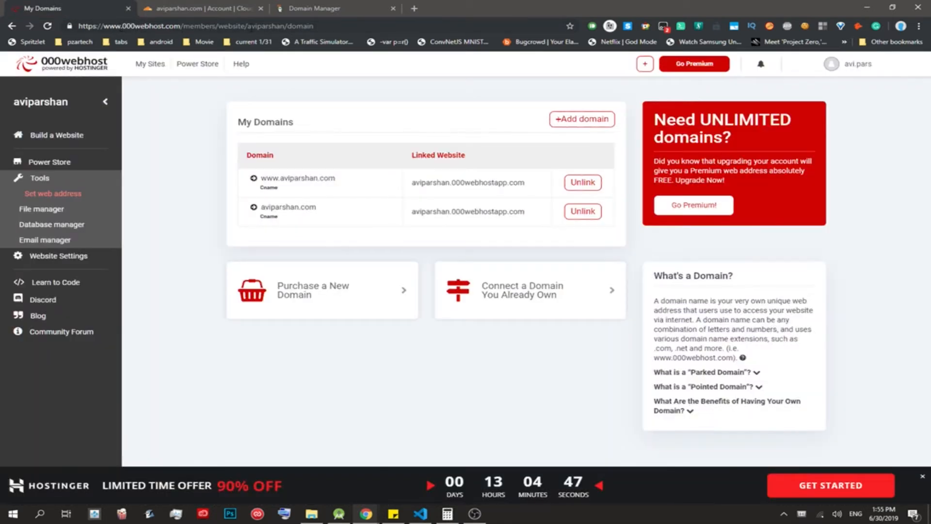
left_click(580, 120)
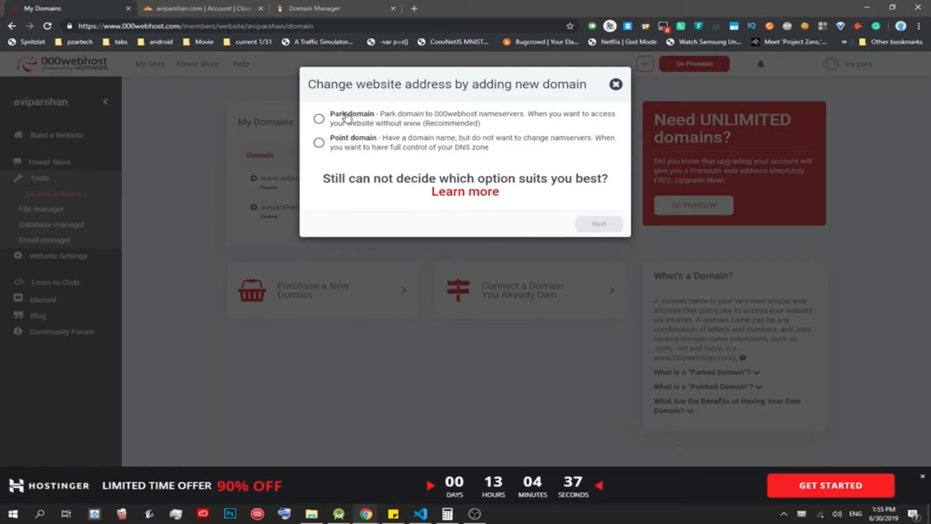
left_click(319, 145)
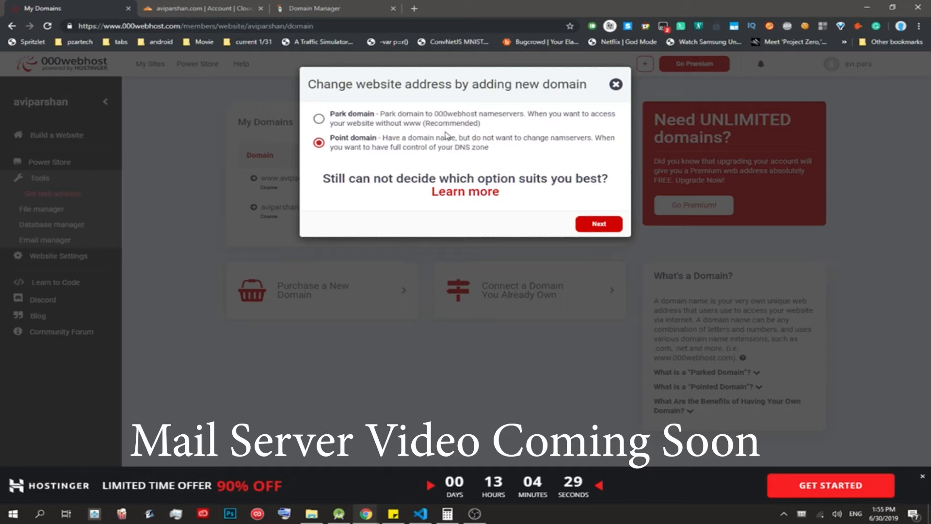
left_click(599, 226)
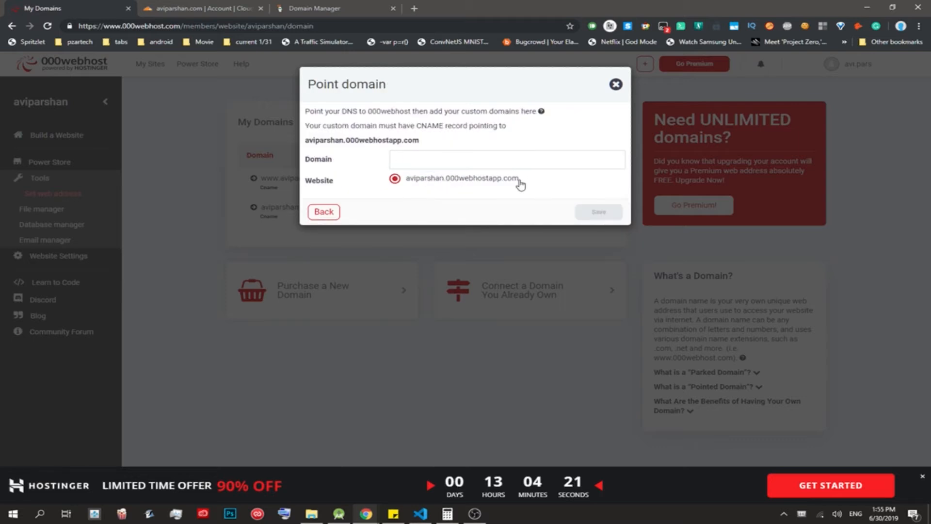
left_click_drag(521, 185, 419, 185)
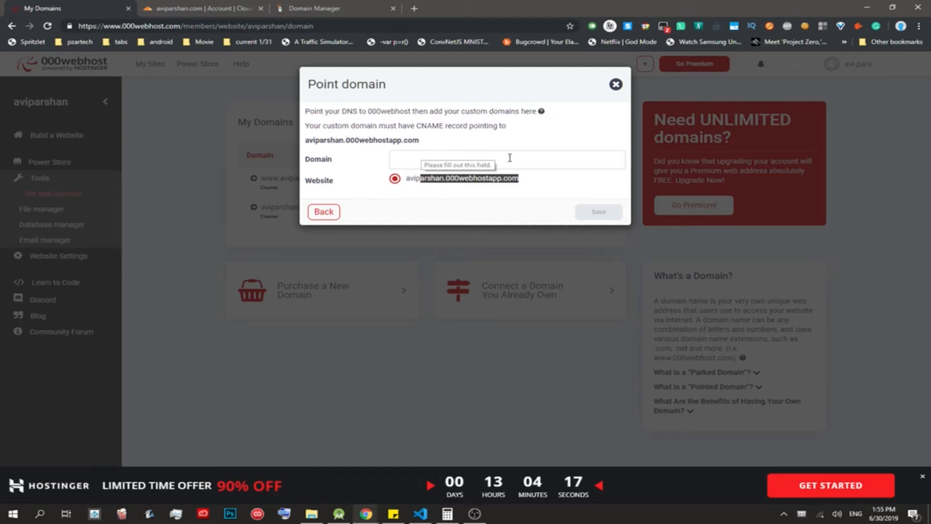
left_click(422, 155)
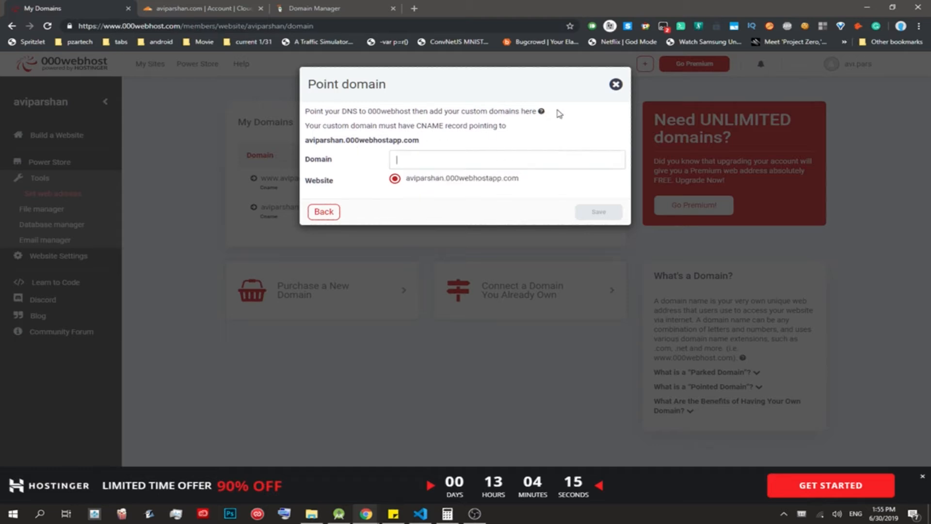
left_click(616, 84)
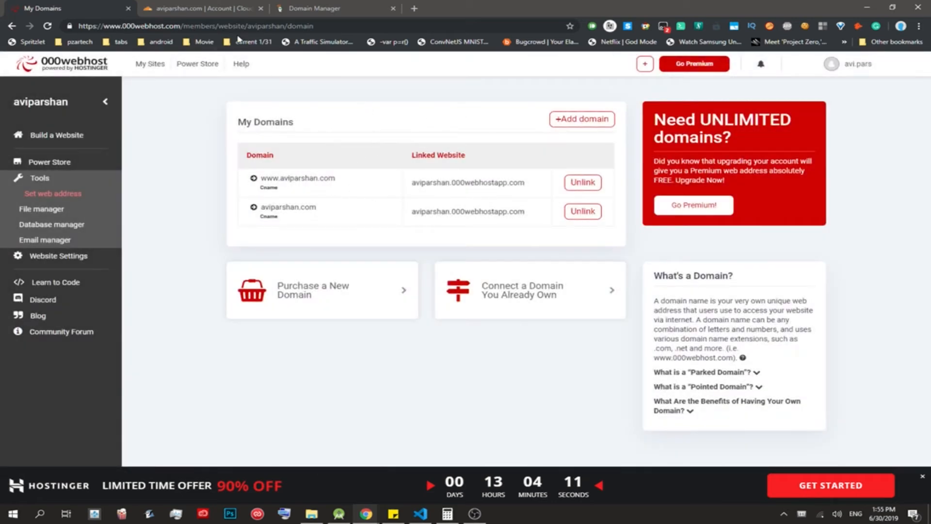
Step: Examine the site's DNS records in Cloudflare and compare them with the domains linked in 000webhost
left_click(222, 8)
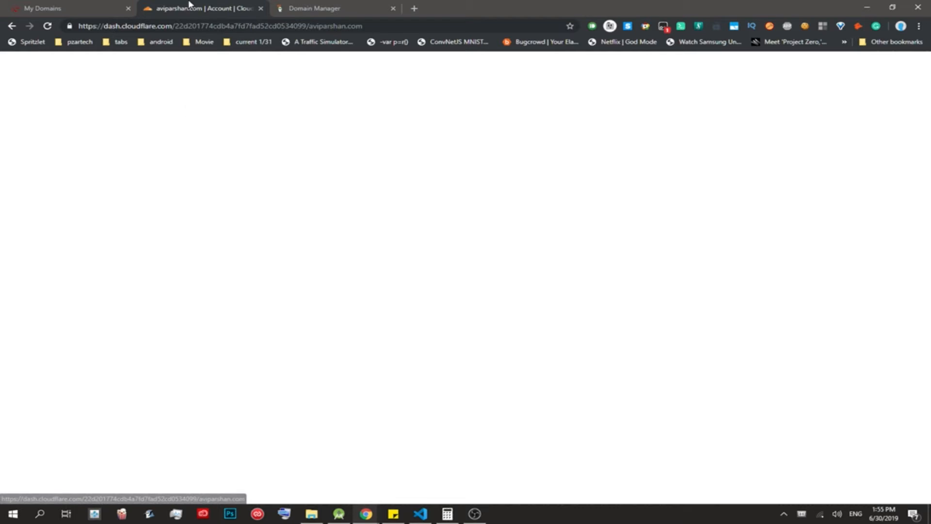
left_click(265, 108)
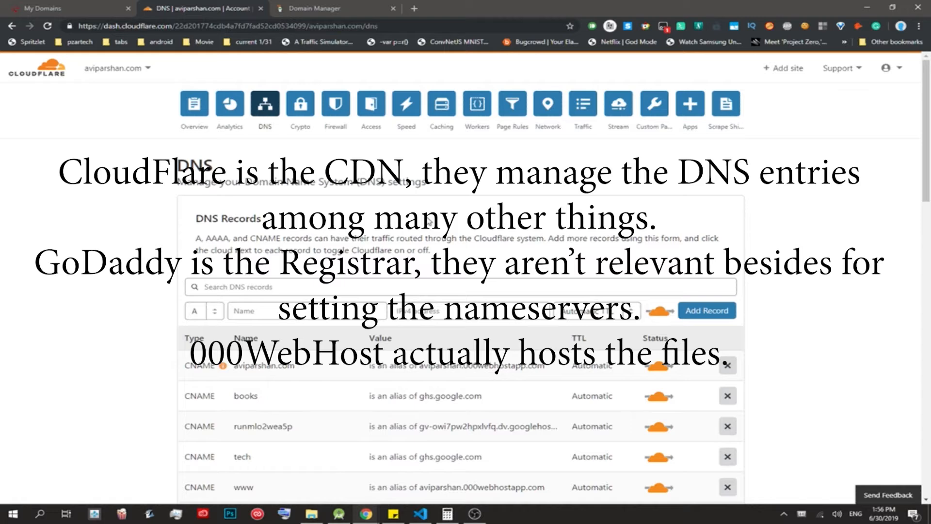
scroll(427, 219, "down", 5)
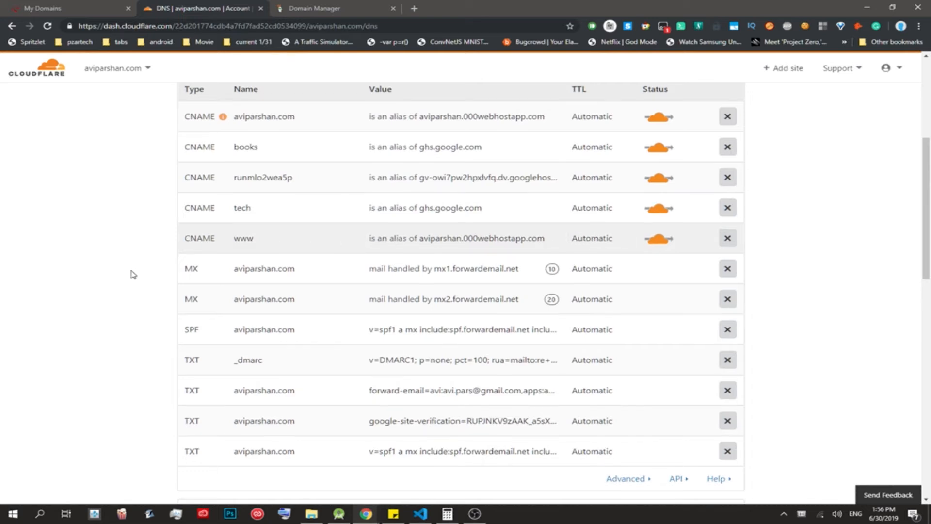
scroll(131, 274, "up", 5)
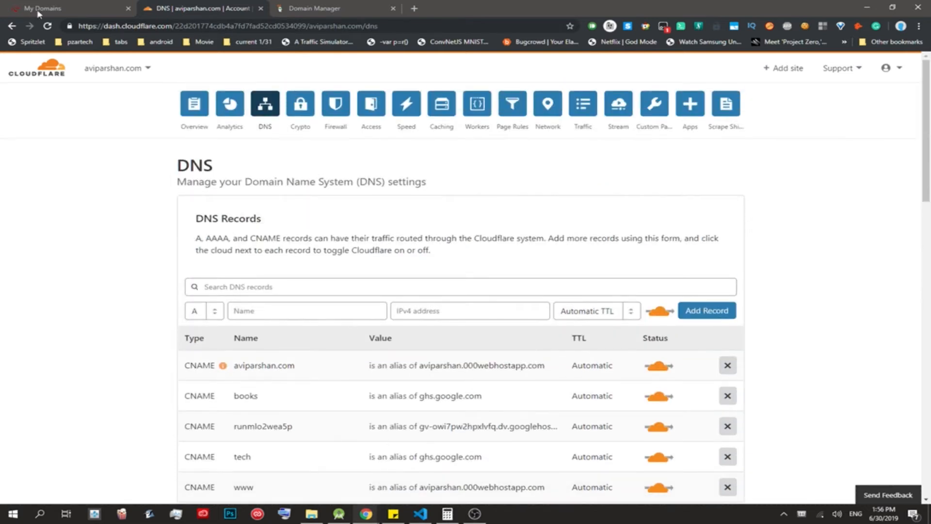
left_click(39, 9)
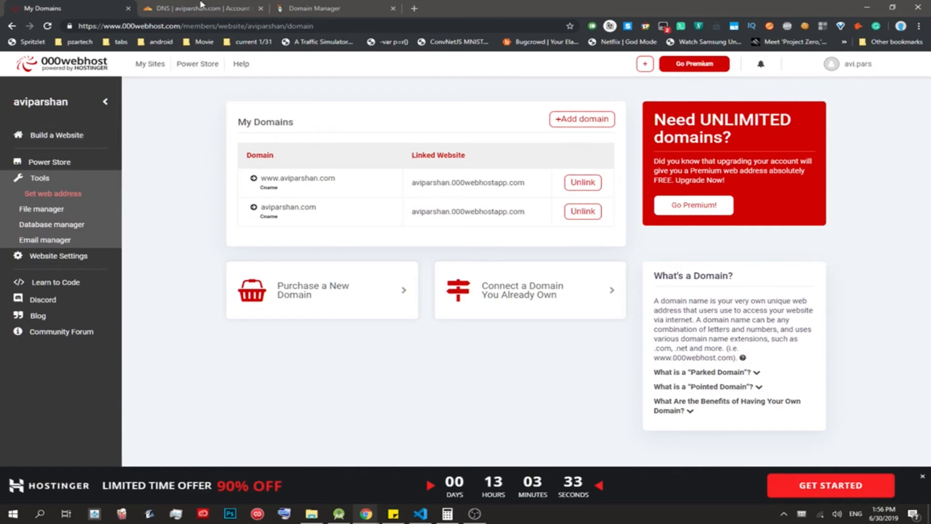
left_click(186, 10)
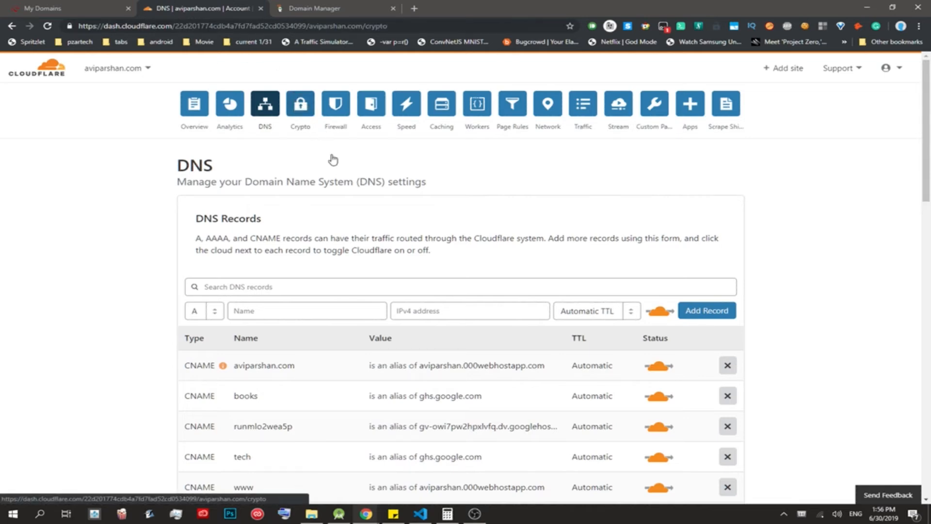
Step: Open the site's Crypto settings in Cloudflare and view the available SSL modes, leaving Flexible selected
left_click(294, 104)
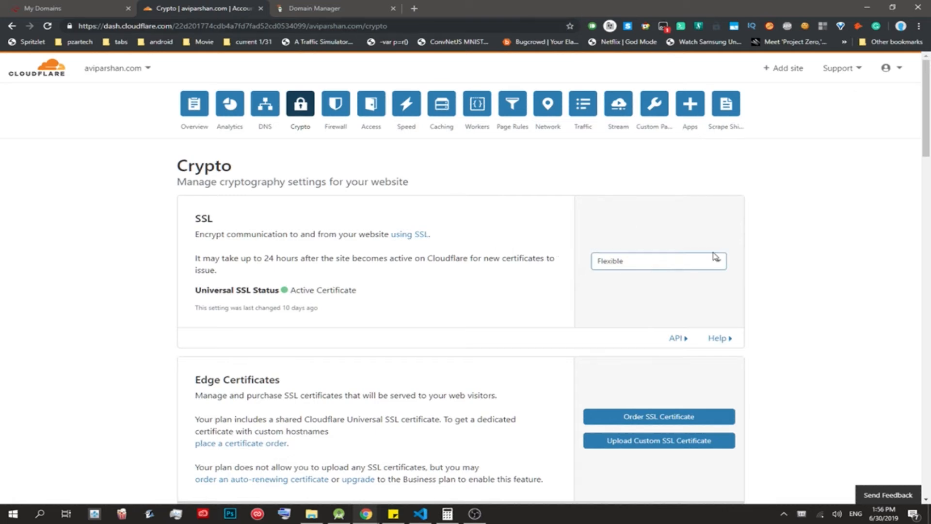
left_click(637, 265)
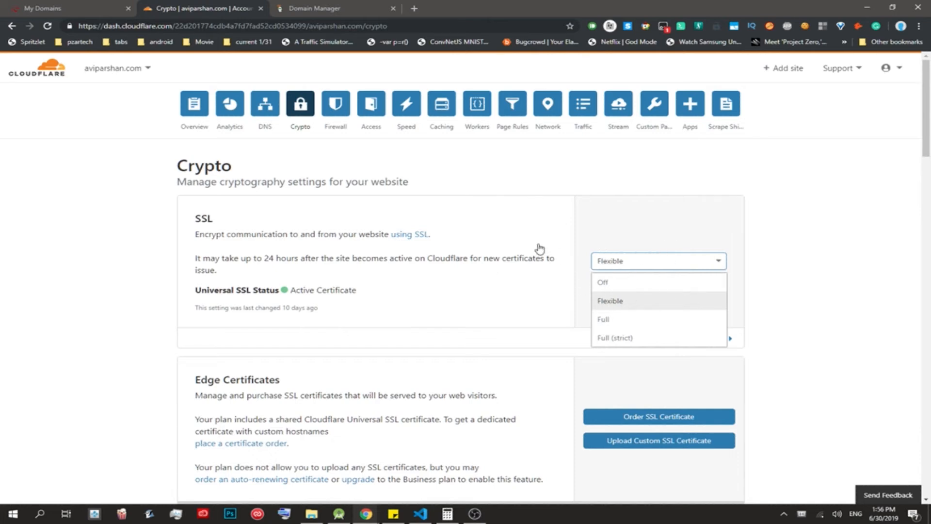
left_click(571, 217)
Step: Examine the remaining Crypto settings, including edge and origin certificates, Always Use HTTPS, HSTS, Opportunistic Encryption, TLS 1.3 and Automatic HTTPS Rewrites
scroll(509, 222, "down", 2)
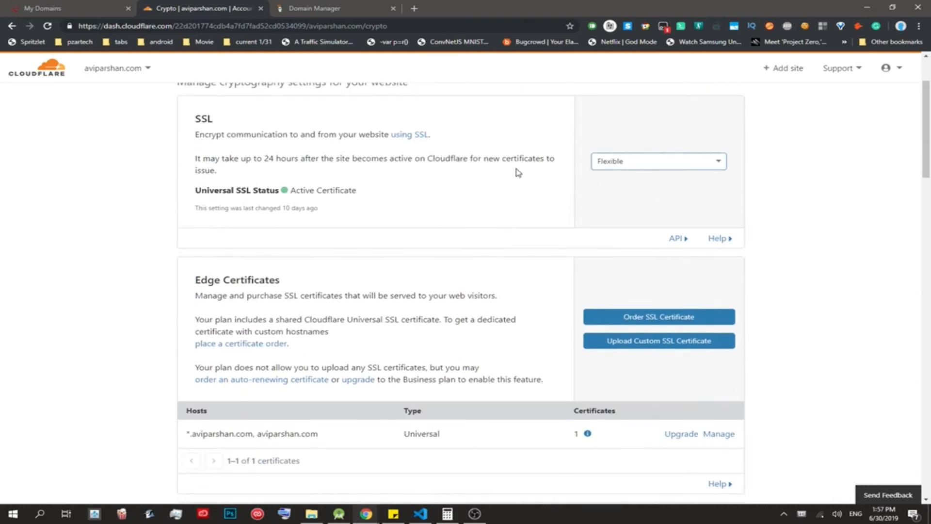
scroll(410, 240, "down", 3)
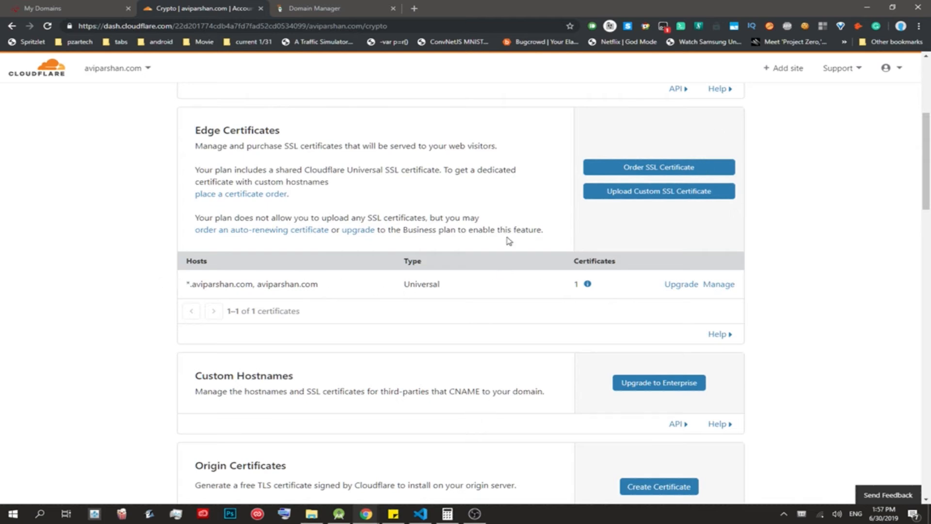
scroll(509, 241, "down", 5)
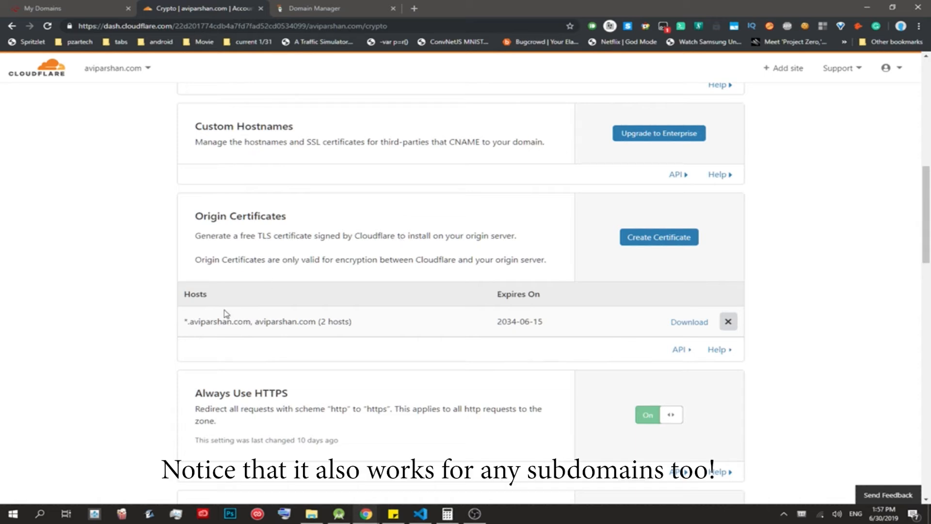
scroll(354, 250, "down", 3)
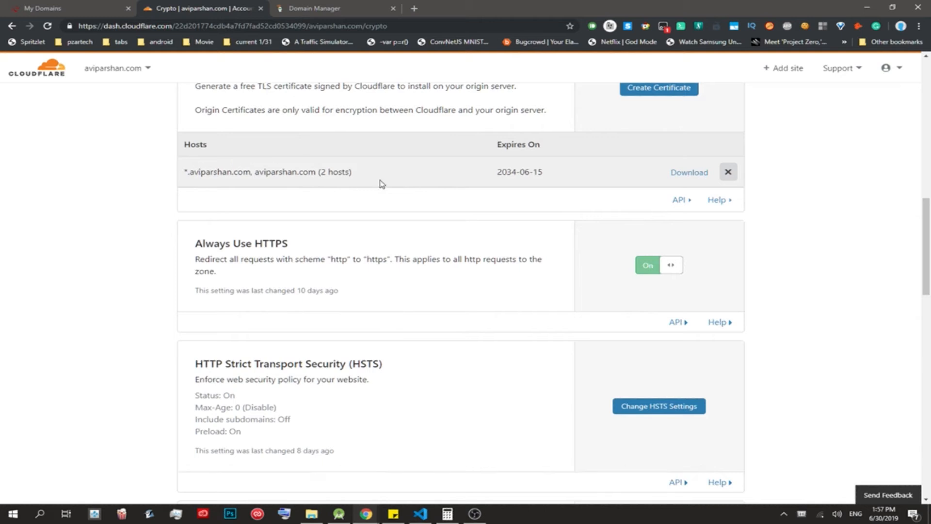
left_click_drag(195, 243, 354, 260)
left_click(420, 255)
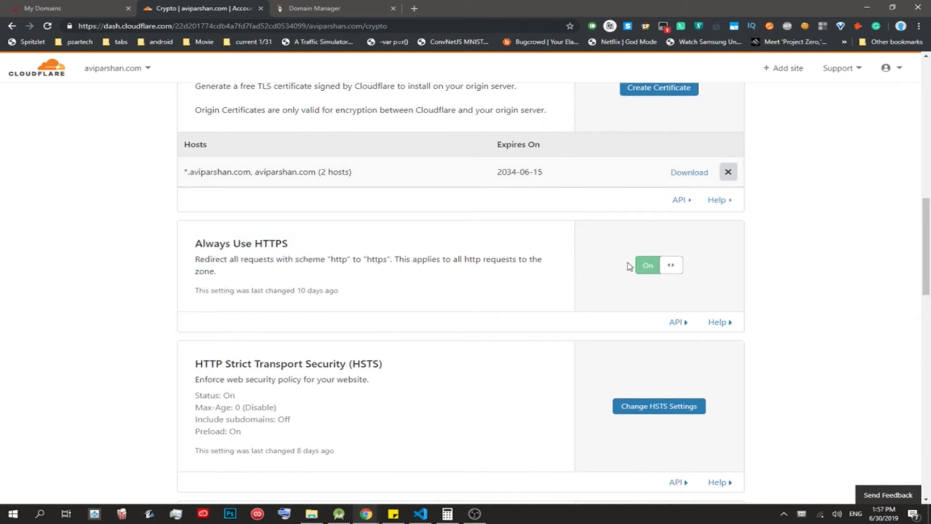
scroll(398, 289, "down", 5)
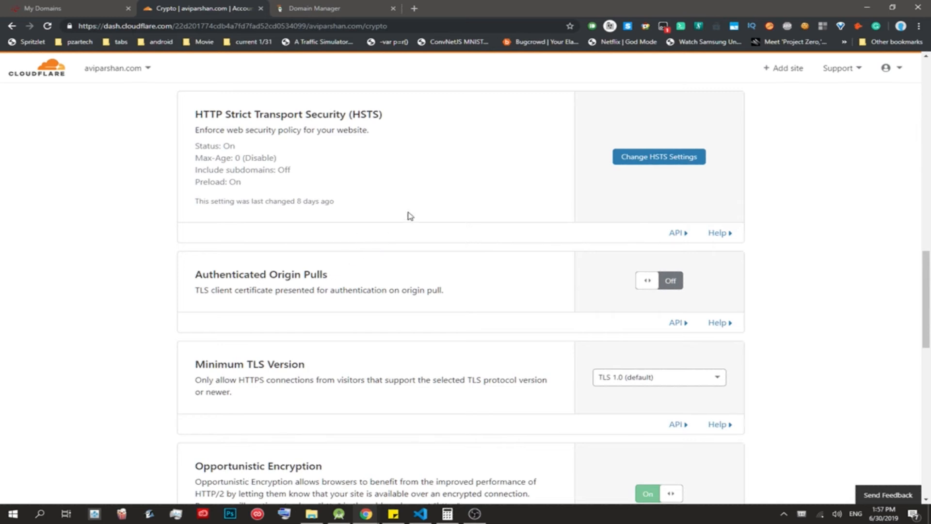
scroll(476, 171, "down", 1)
scroll(475, 171, "down", 6)
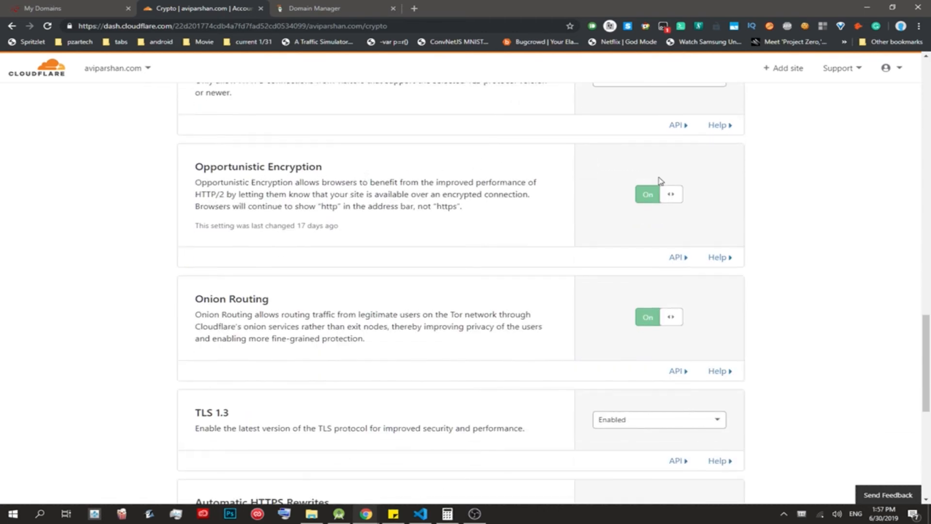
scroll(528, 204, "down", 5)
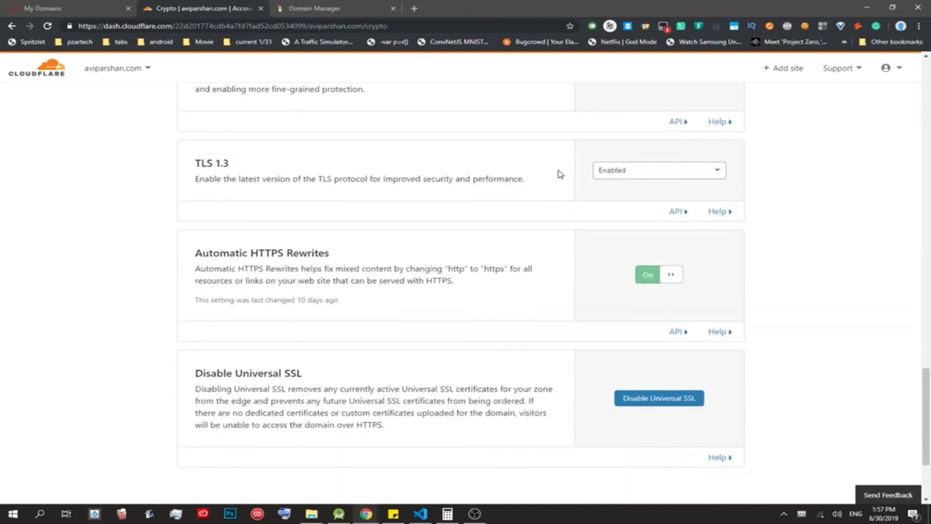
left_click_drag(213, 253, 511, 268)
left_click(434, 268)
left_click(512, 268)
scroll(406, 318, "up", 15)
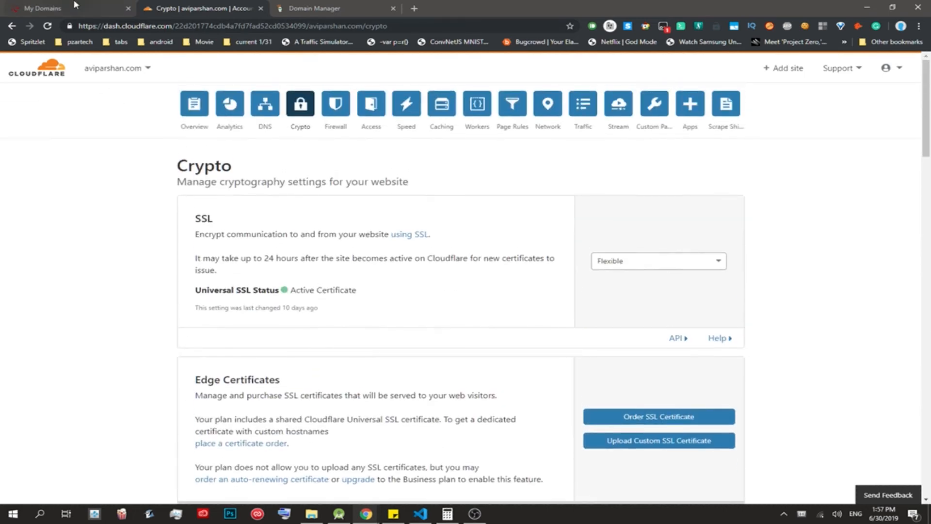
Step: Load the live website in a new browser tab and view its connection security and certificate information
left_click(117, 9)
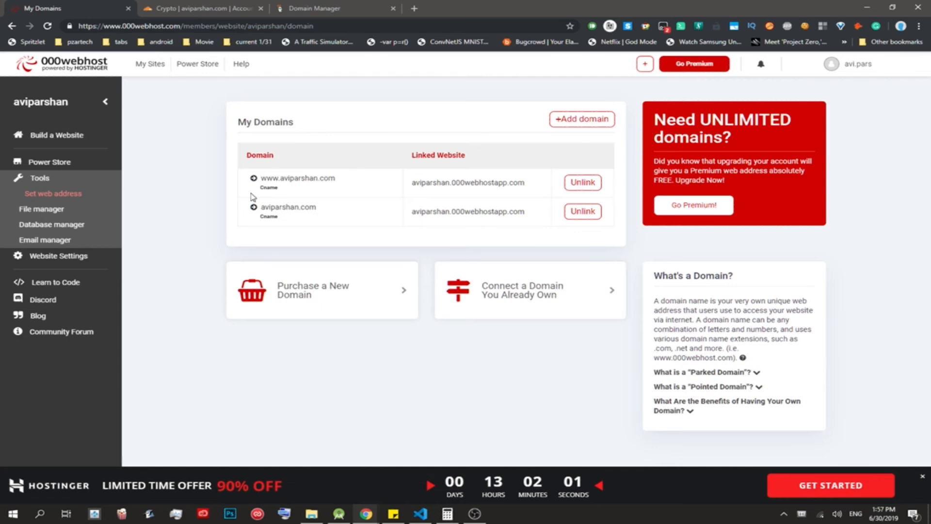
left_click(415, 10)
type("a")
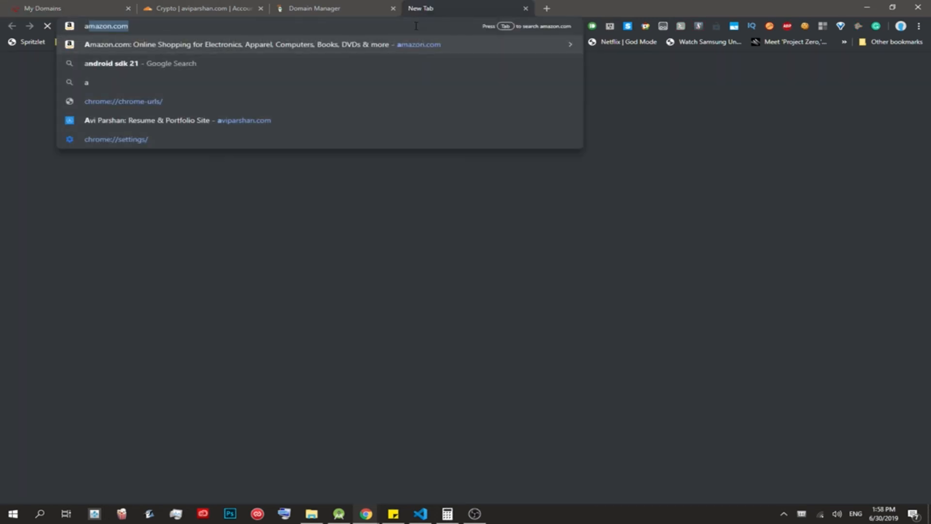
type("vip")
key("Return")
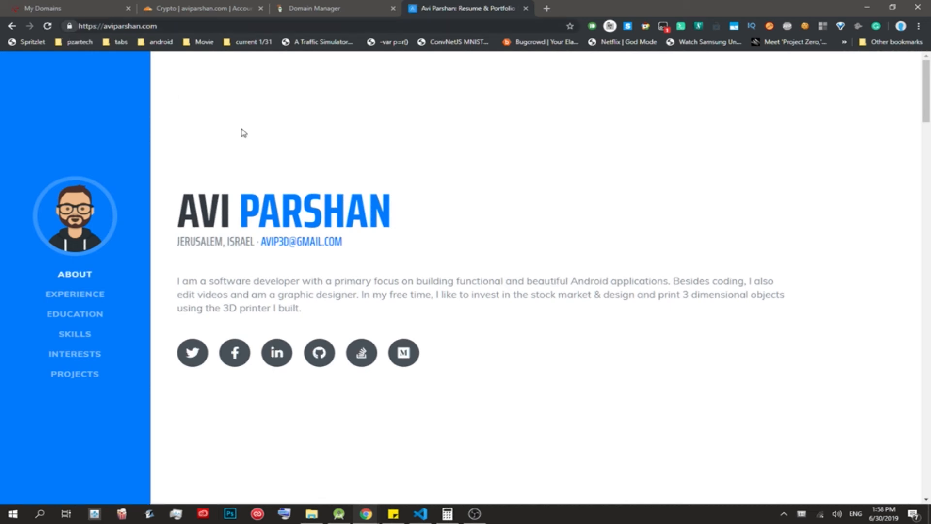
left_click(70, 26)
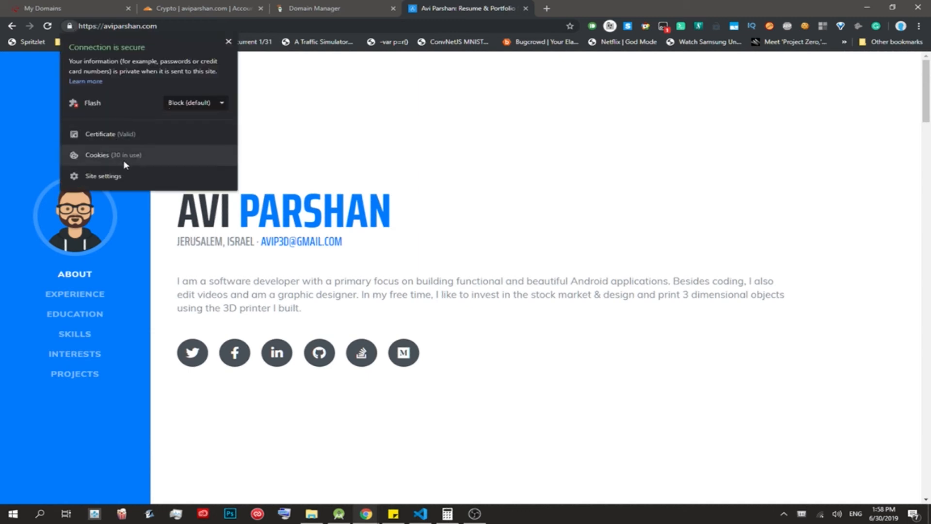
Step: View the live site's SSL certificate details, including its issuer and validity period, and close the certificate window
left_click(129, 133)
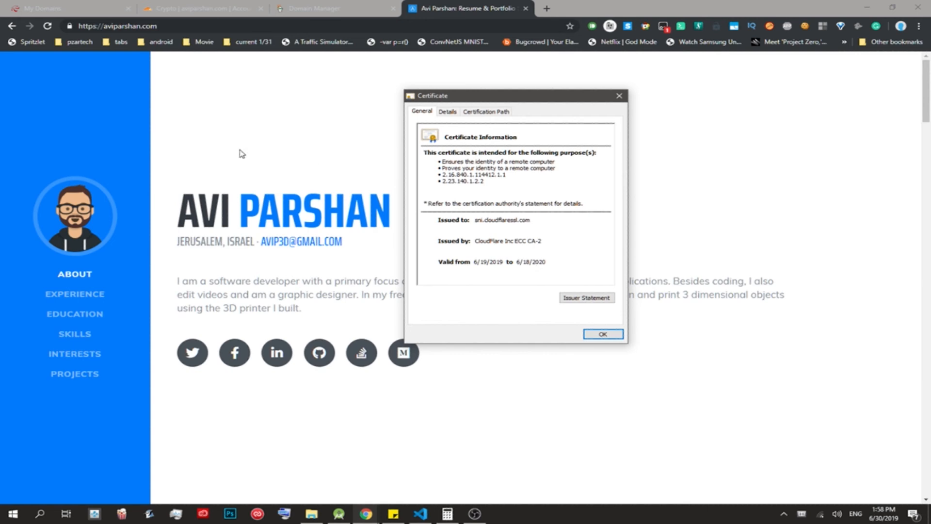
left_click(615, 335)
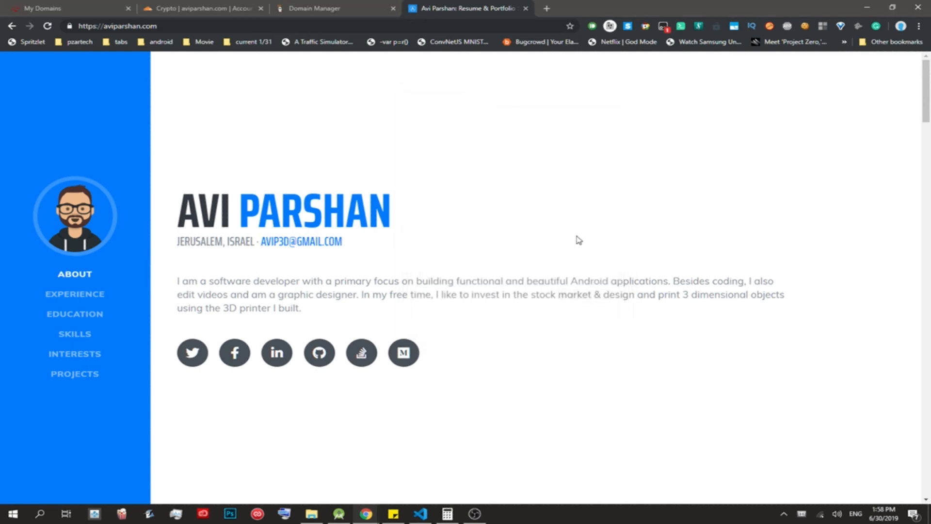
Step: Return to Cloudflare and examine the site's Overview page, covering traffic analytics, quick actions, domain registration and active subscriptions
left_click(191, 10)
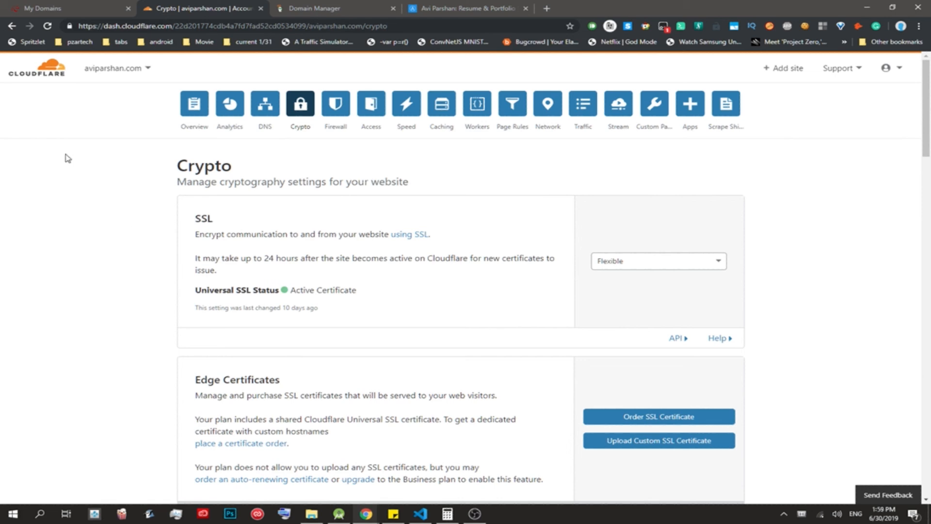
left_click(193, 112)
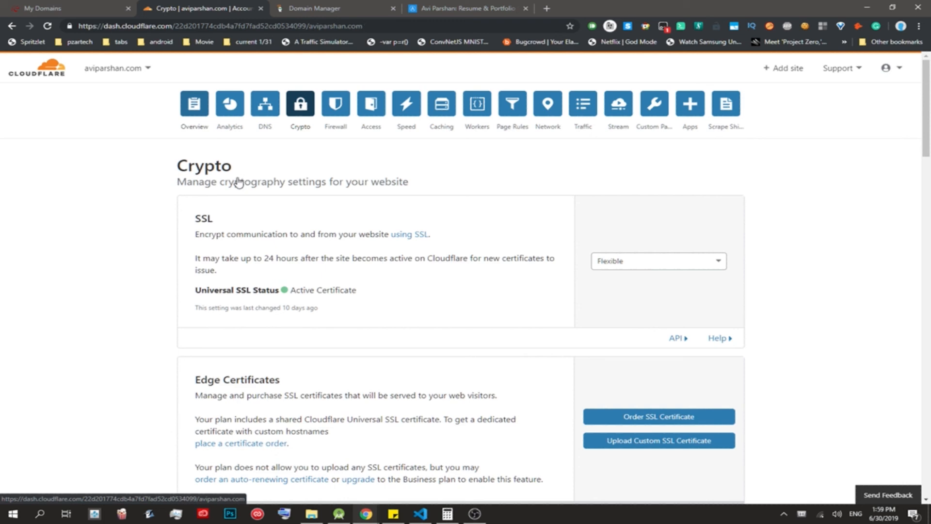
scroll(485, 233, "down", 3)
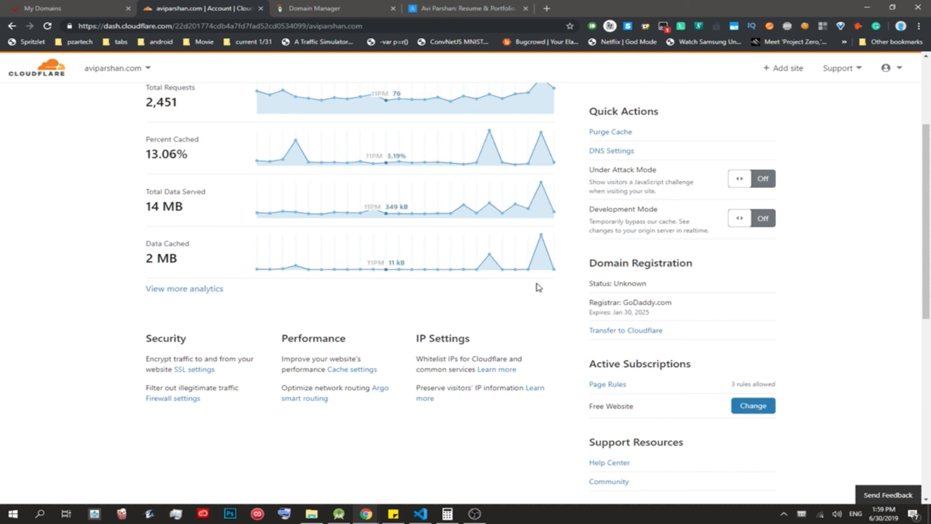
scroll(441, 318, "down", 5)
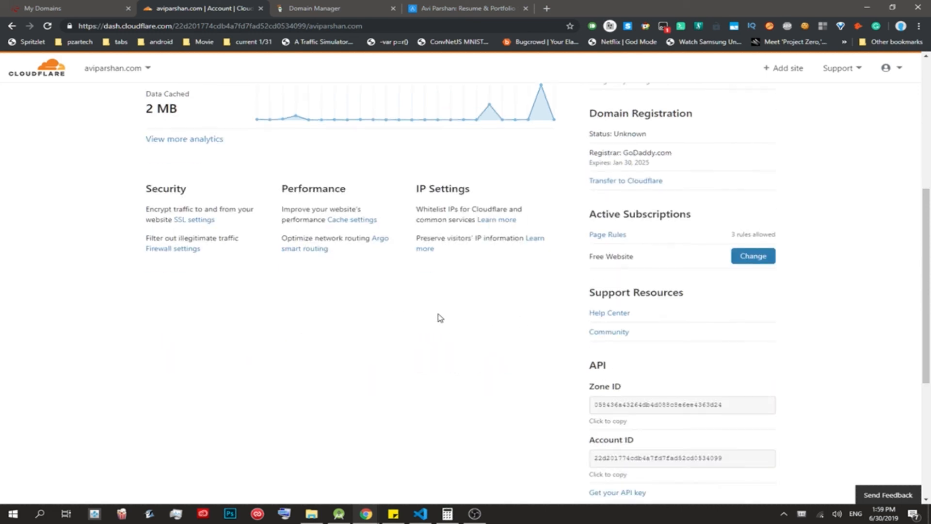
scroll(440, 316, "up", 7)
scroll(441, 316, "up", 1)
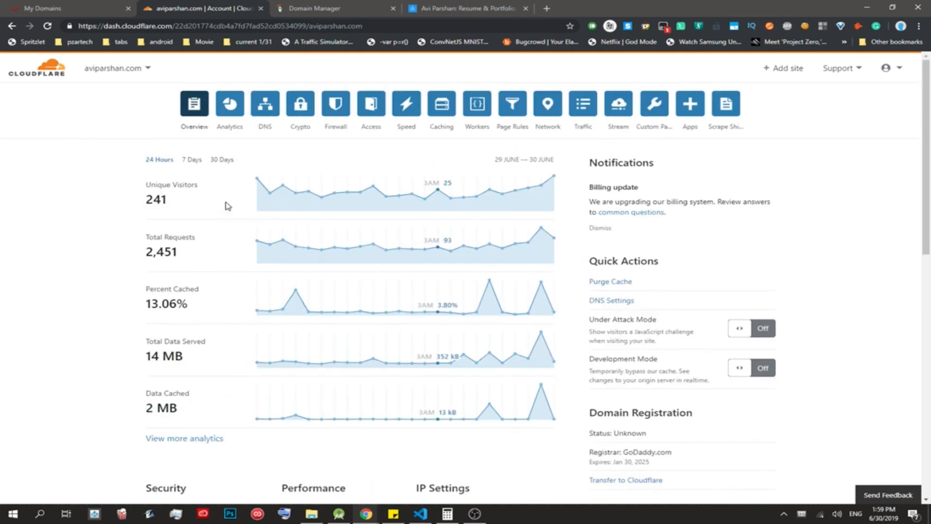